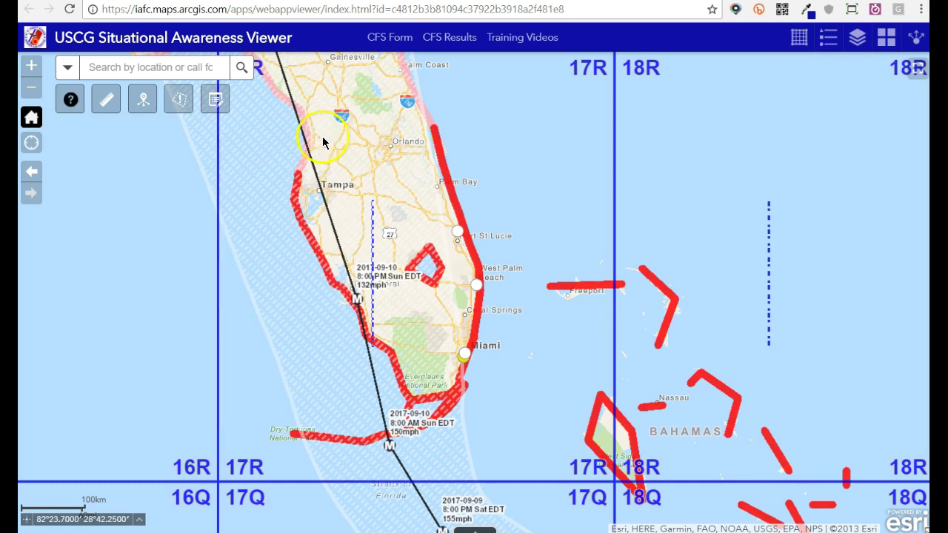
- Expand the Red and Yellow Calls for Service in the info summary and open the Yellow call's details
left_click(144, 103)
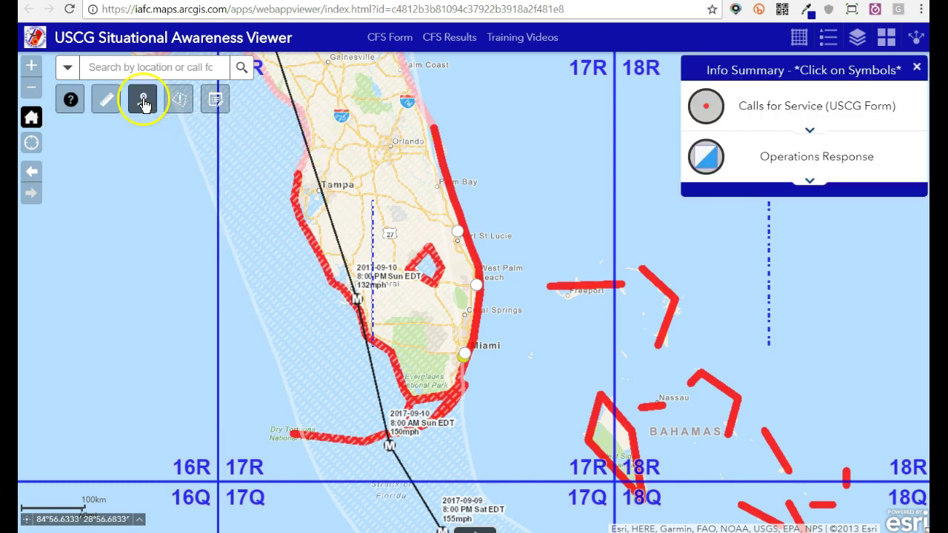
left_click(810, 131)
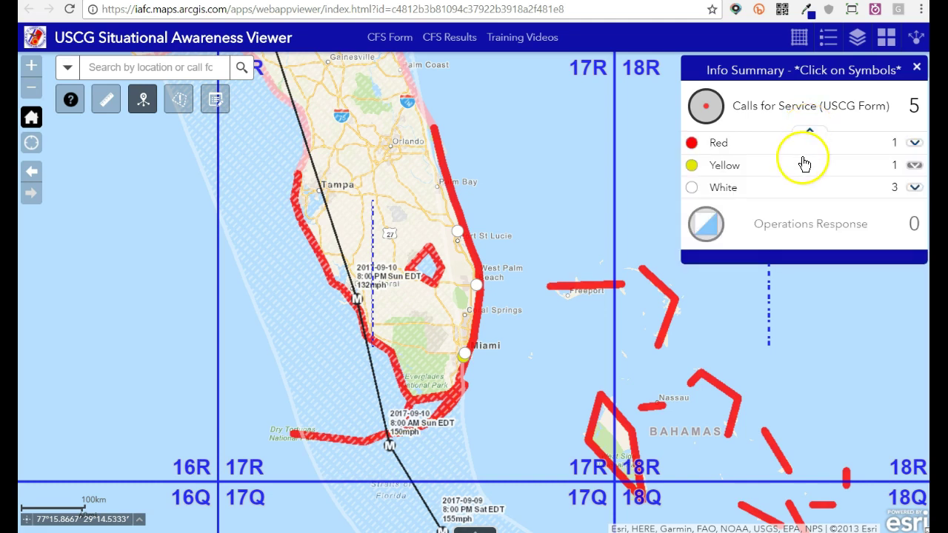
left_click_drag(479, 171, 501, 181)
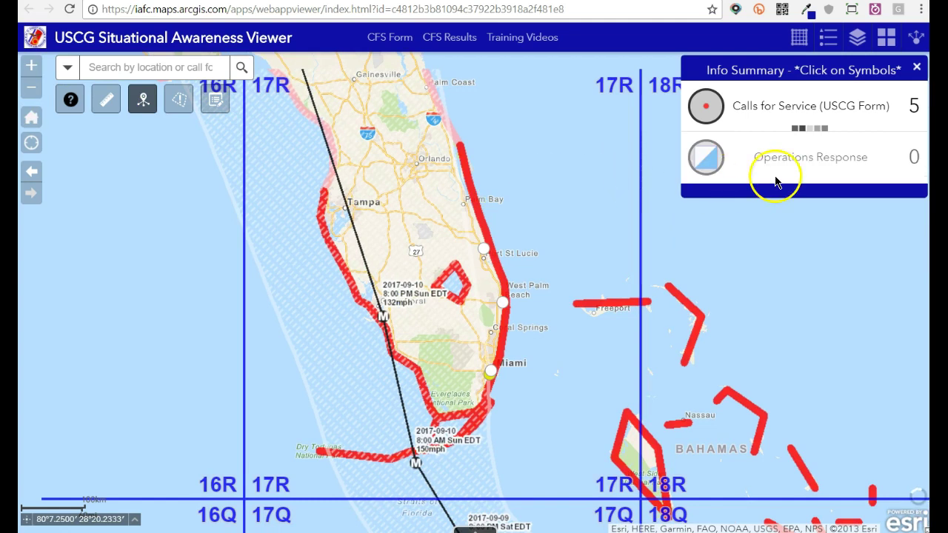
left_click(802, 147)
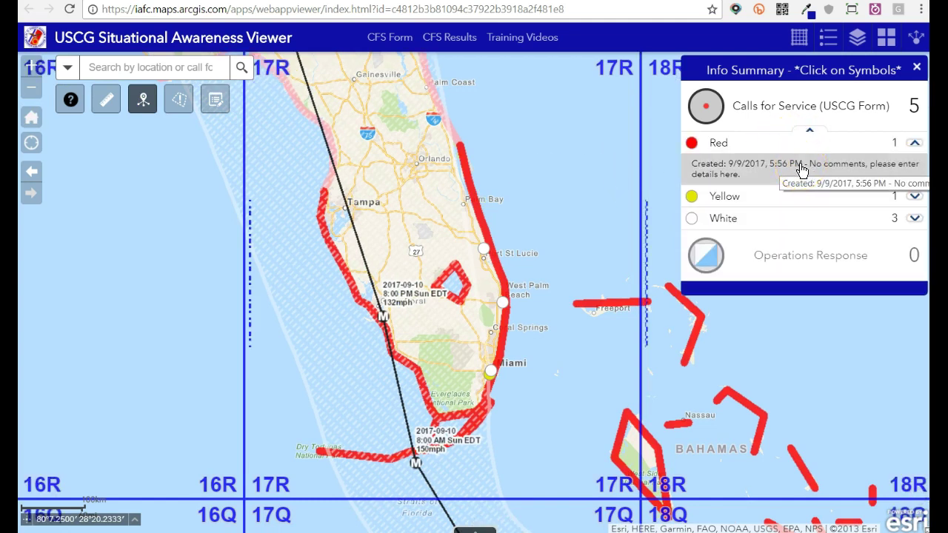
left_click(797, 199)
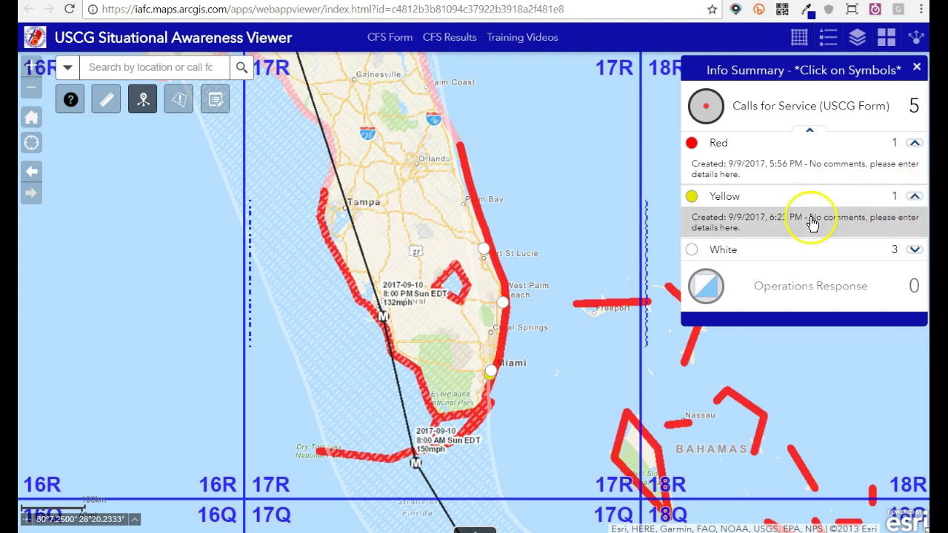
left_click(812, 222)
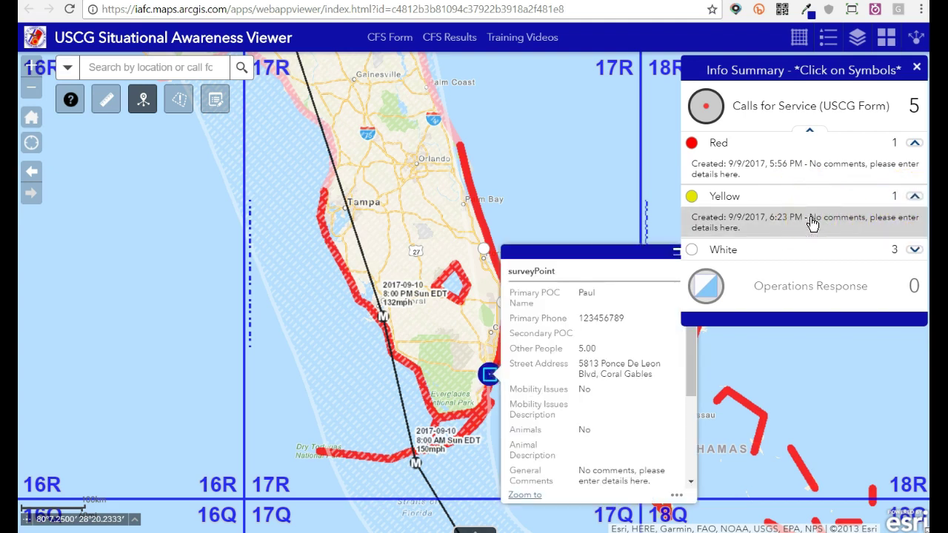
- Set the Yellow call for service's point as the incident location
left_click(677, 496)
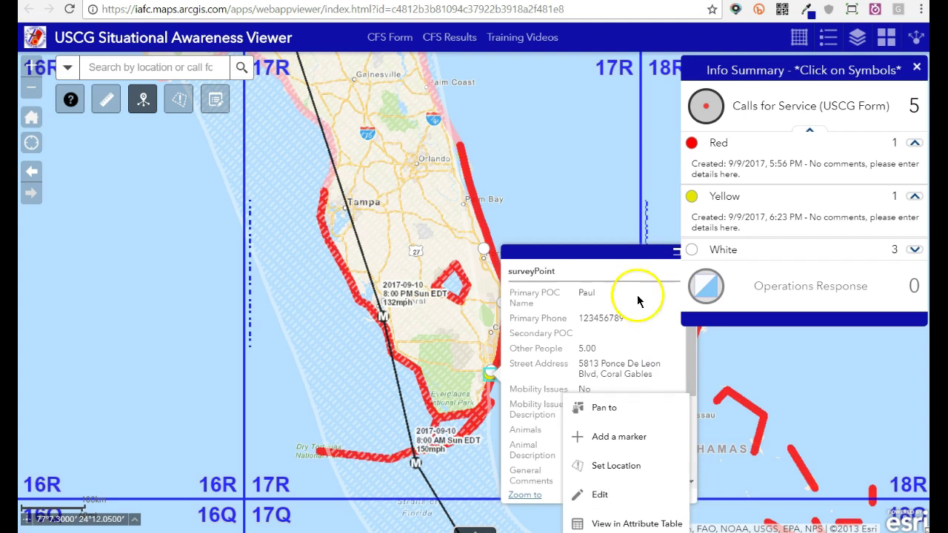
left_click(612, 258)
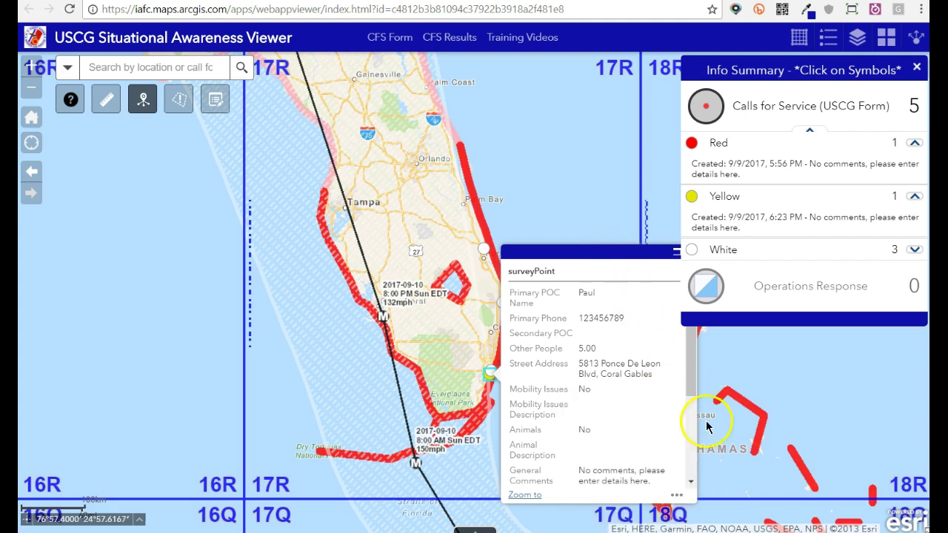
left_click(676, 495)
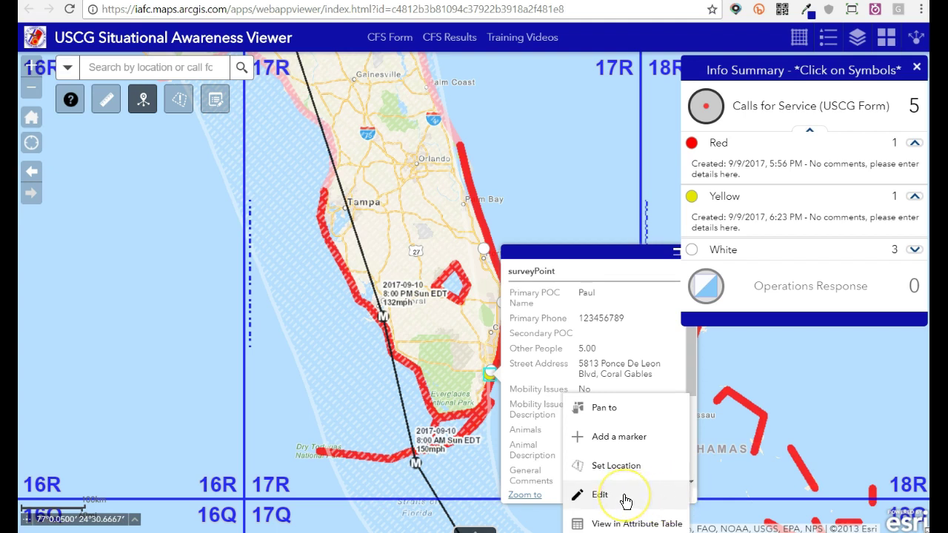
left_click(611, 470)
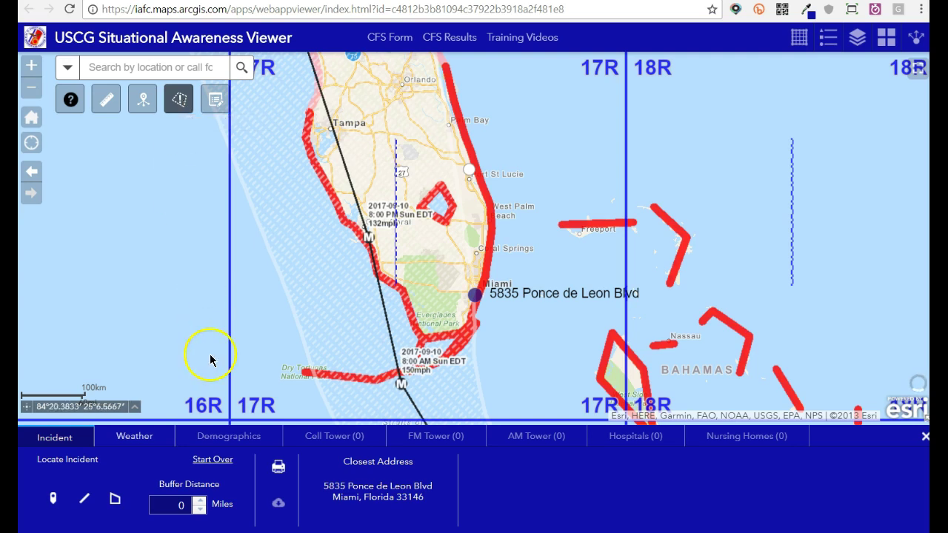
- Set the incident's buffer distance to 3 miles
left_click(189, 508)
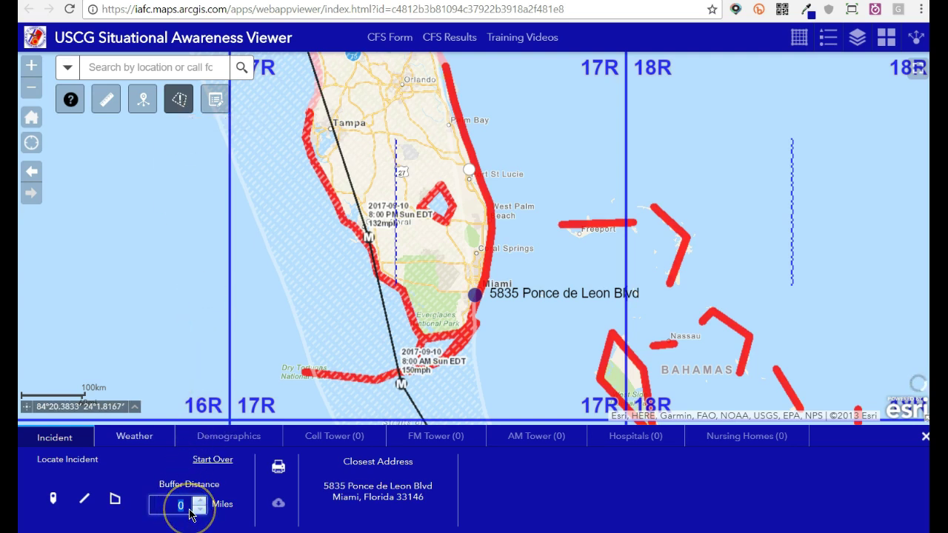
left_click(198, 502)
left_click(199, 501)
left_click(199, 502)
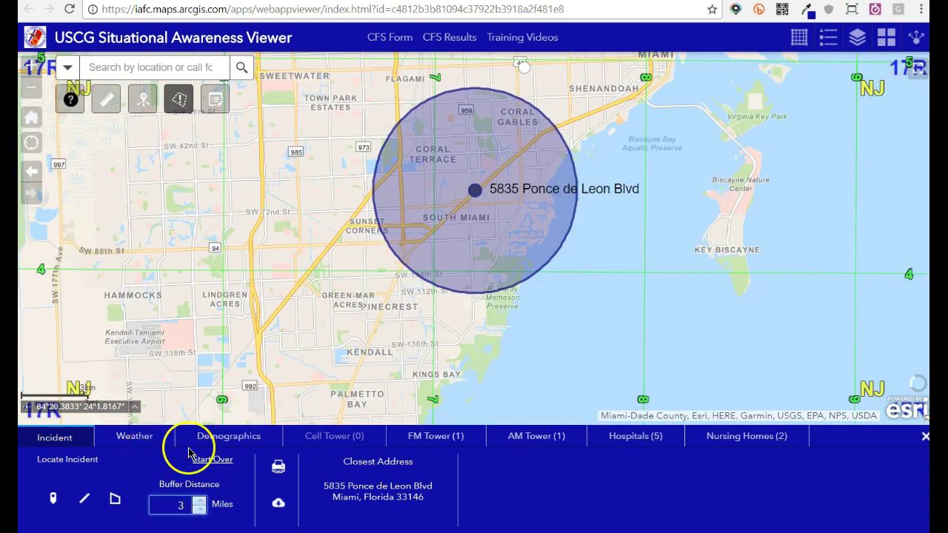
- Review the demographics, FM towers, hospitals and nursing homes within the incident buffer, and close the incident analysis
left_click(220, 443)
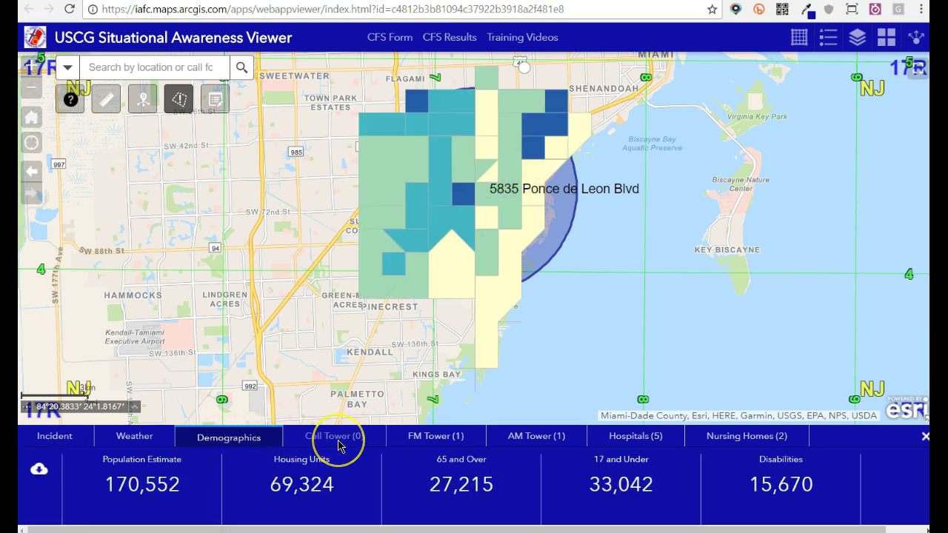
left_click(437, 442)
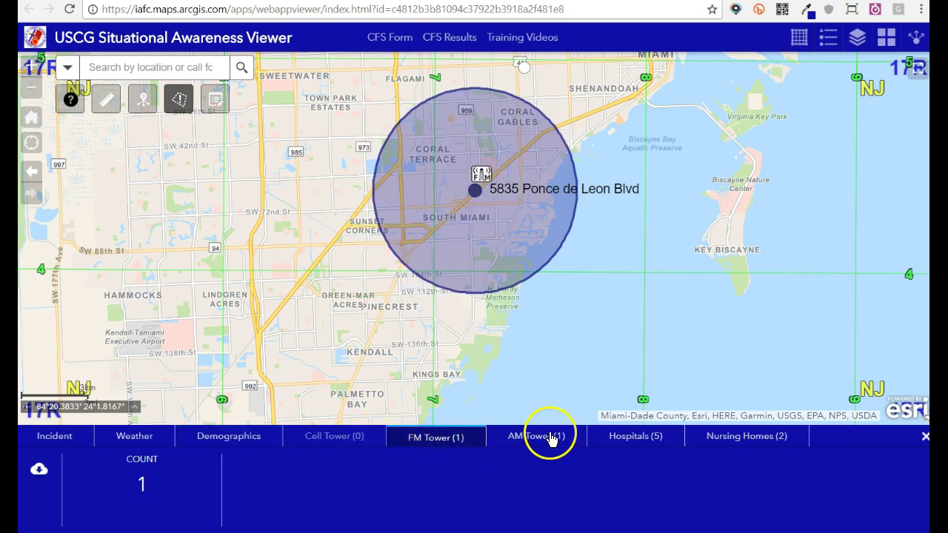
left_click(636, 443)
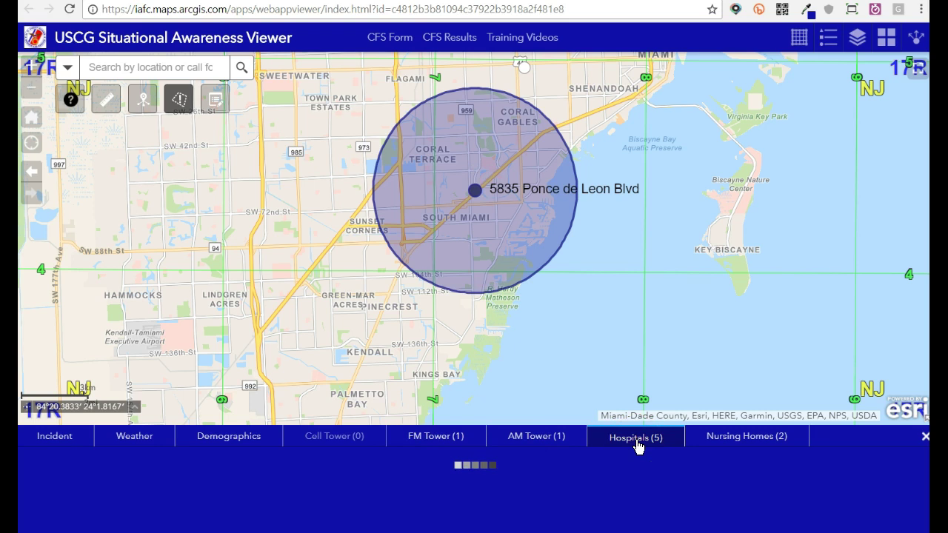
left_click(729, 442)
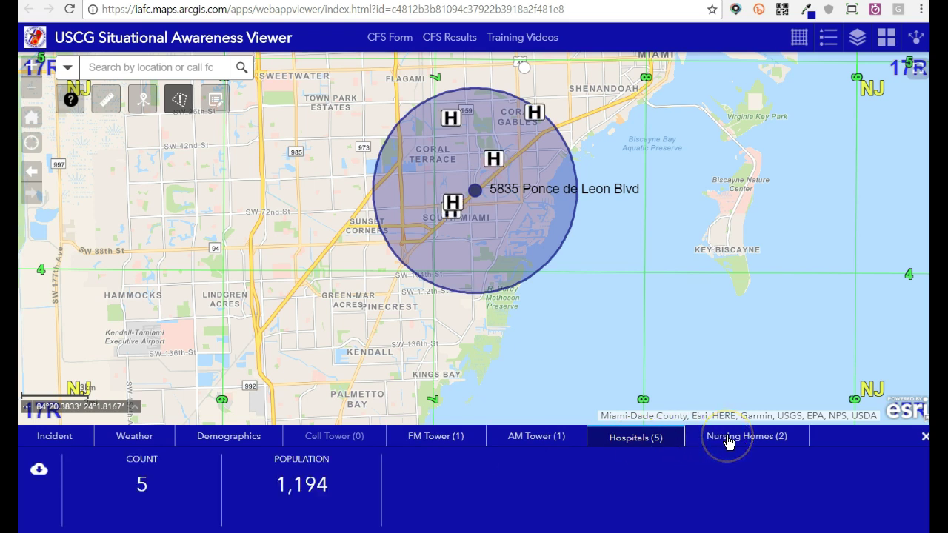
left_click(66, 443)
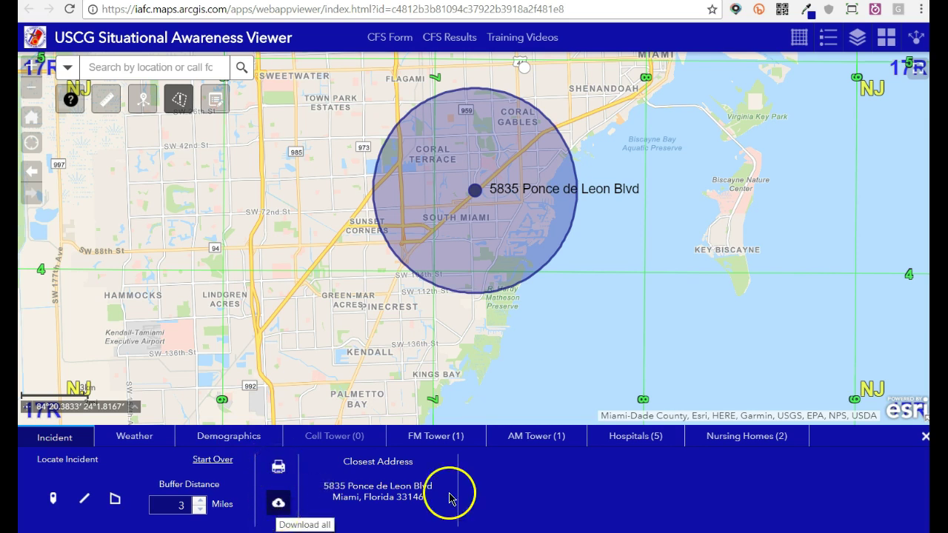
left_click(925, 437)
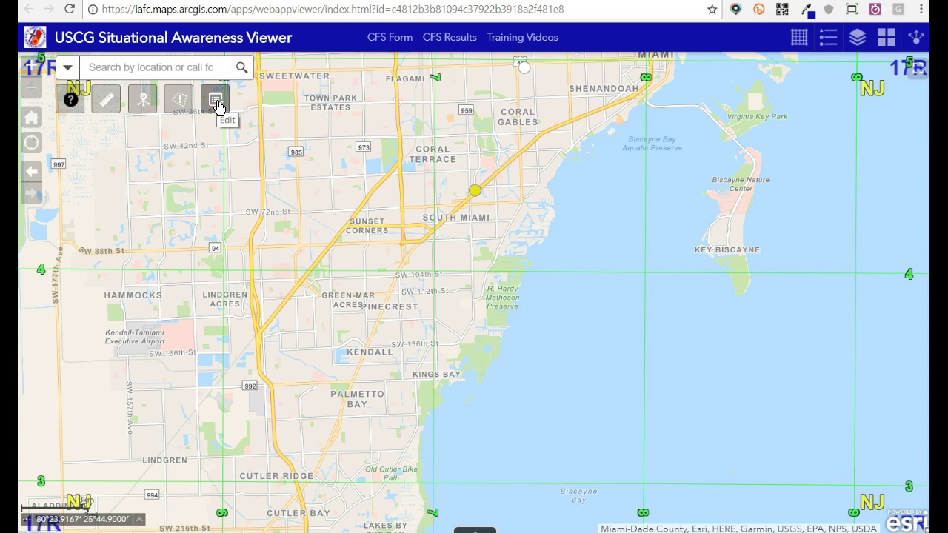
- Delete the call for service point just below the red call near Ponce de Leon Blvd
scroll(478, 182, "up", 2)
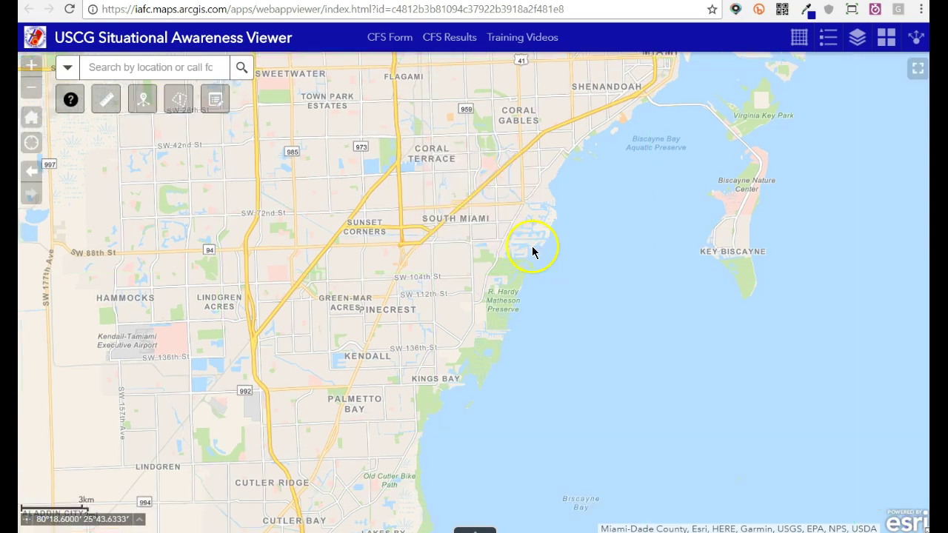
left_click_drag(406, 226, 496, 285)
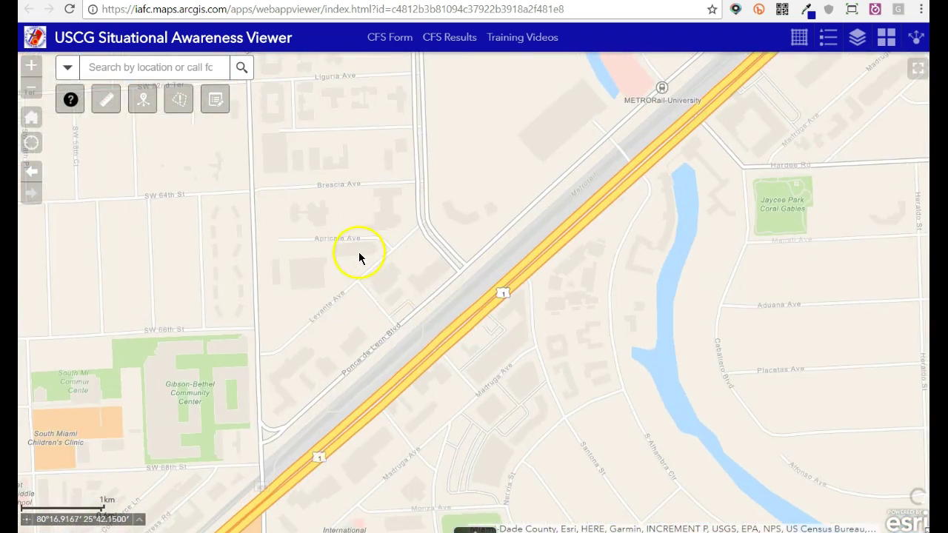
left_click(216, 101)
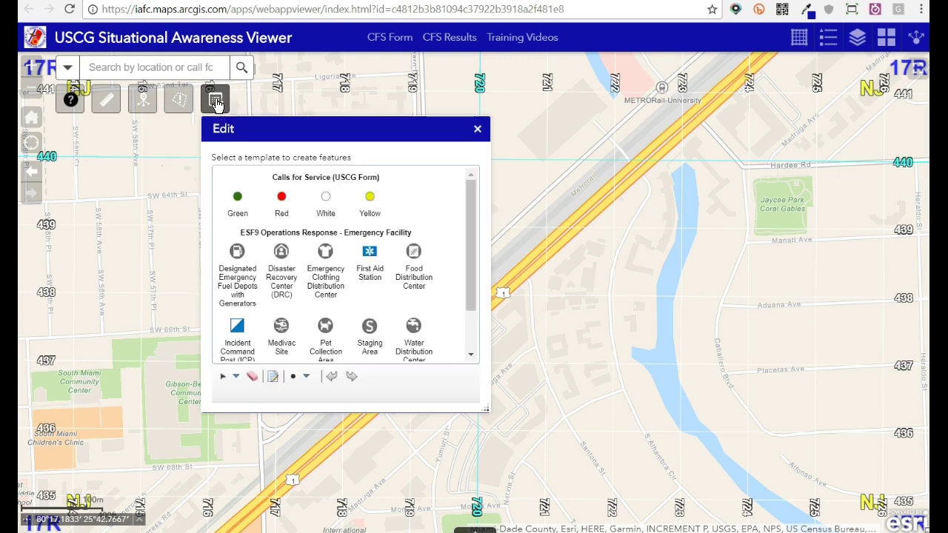
mouse_move(382, 265)
left_mouse_down()
mouse_move(612, 232)
mouse_move(635, 315)
mouse_move(602, 338)
left_mouse_up()
left_click(656, 258)
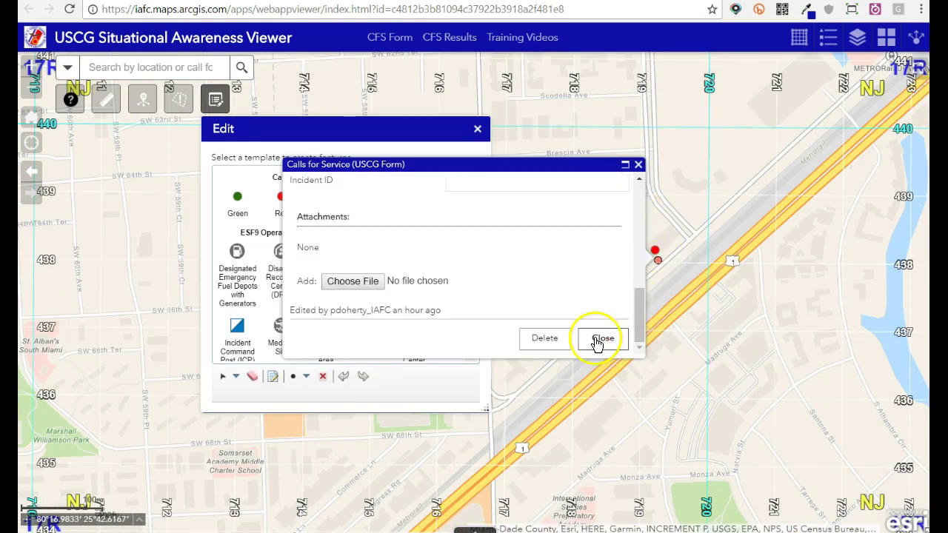
left_click(555, 340)
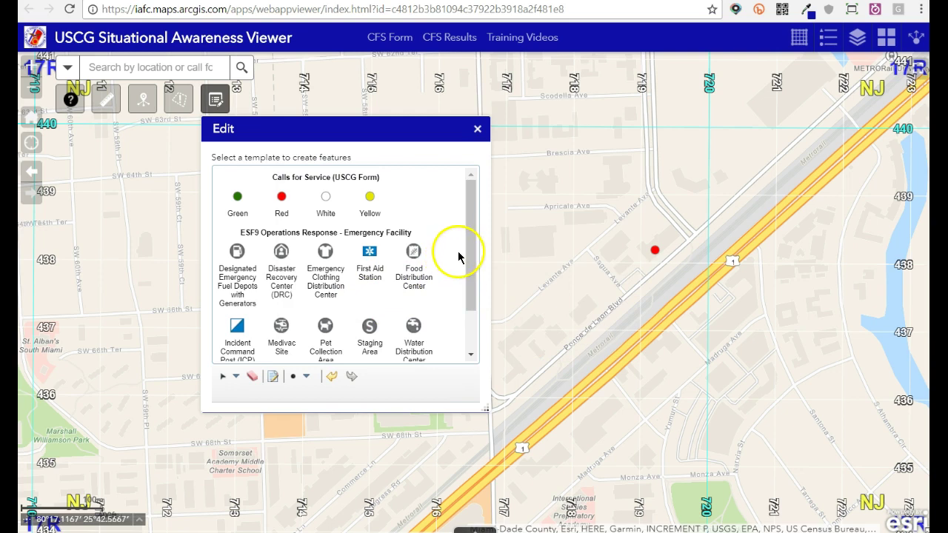
- Add a Medivac Site point northeast of the red call, leaving its attributes blank, and finish editing
left_click_drag(477, 248, 474, 291)
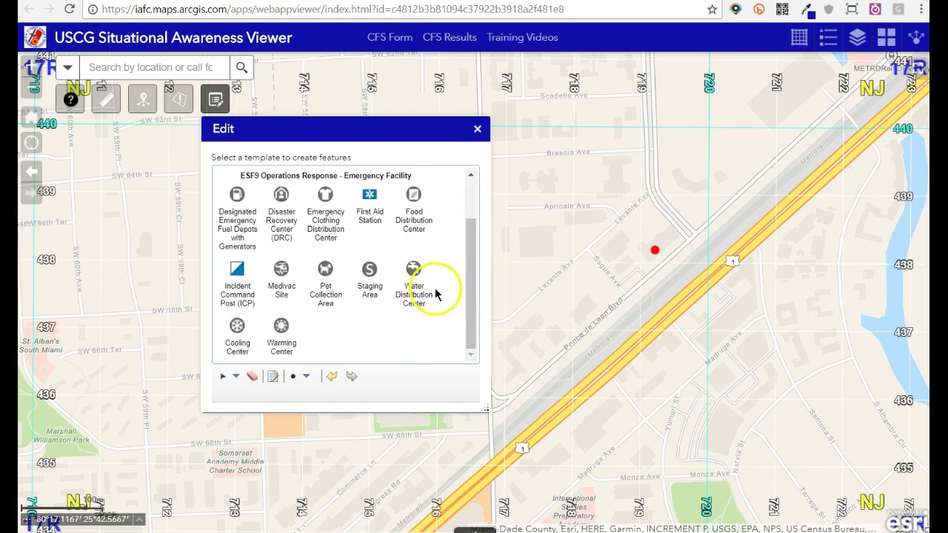
left_click(281, 272)
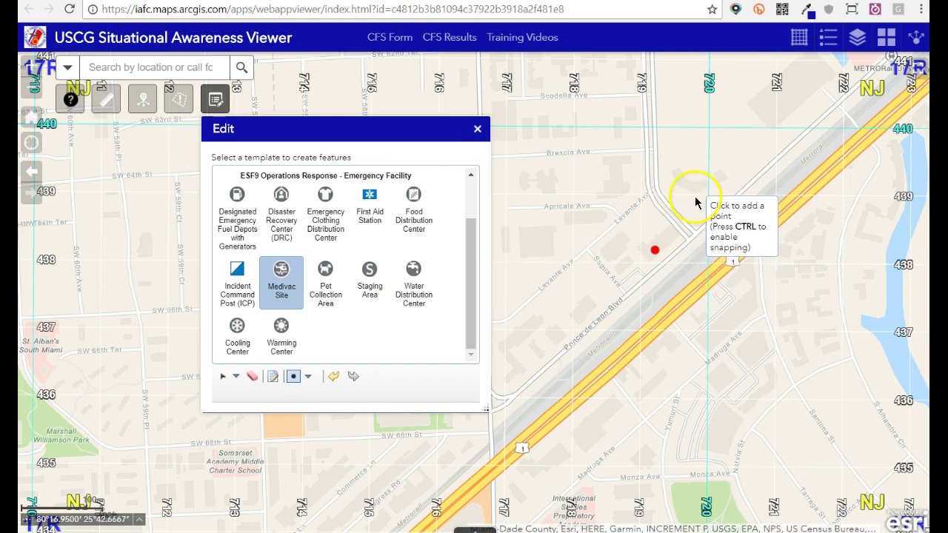
left_click(725, 145)
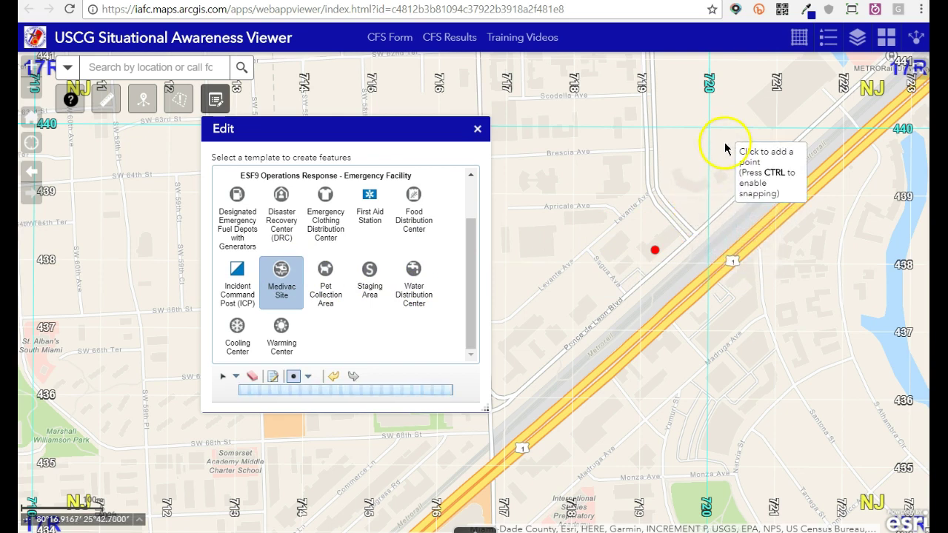
mouse_move(899, 200)
left_mouse_down()
mouse_move(898, 313)
mouse_move(897, 189)
left_mouse_up()
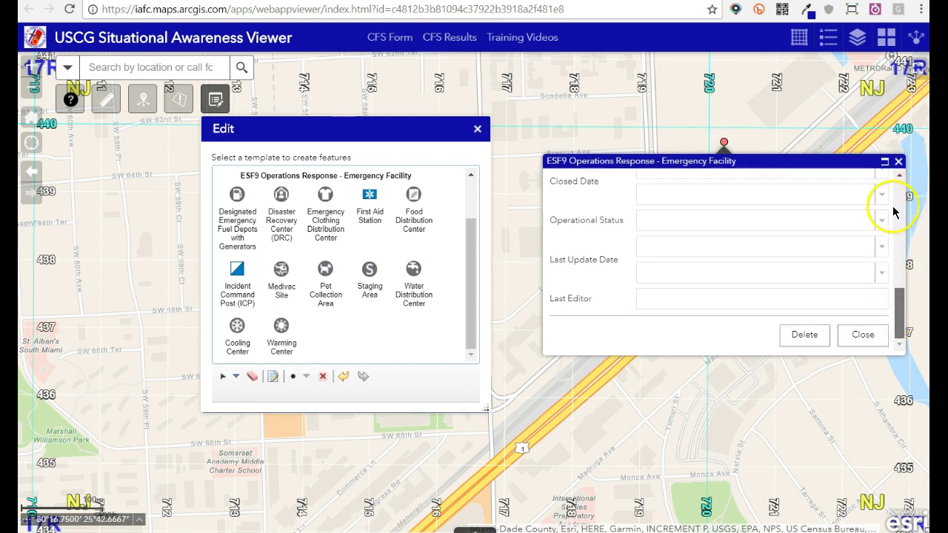
left_click(899, 163)
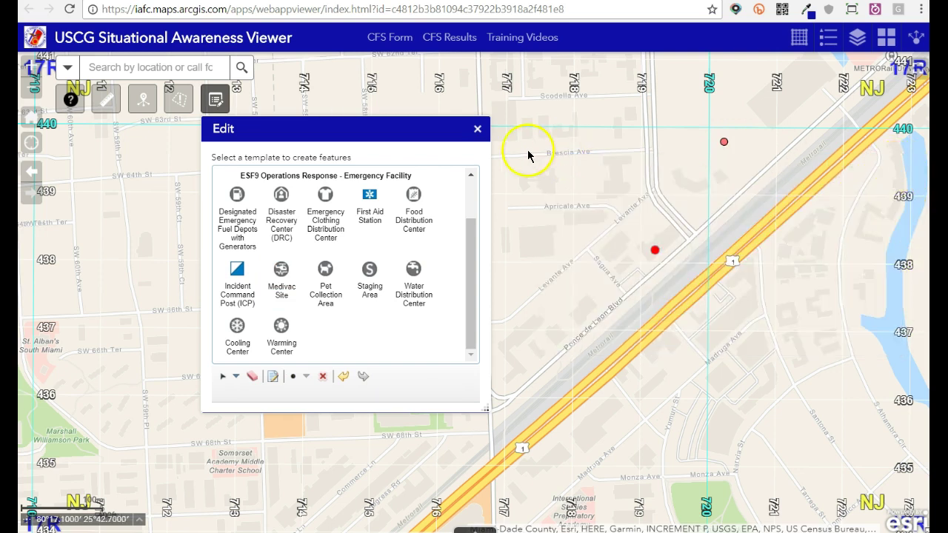
left_click(477, 130)
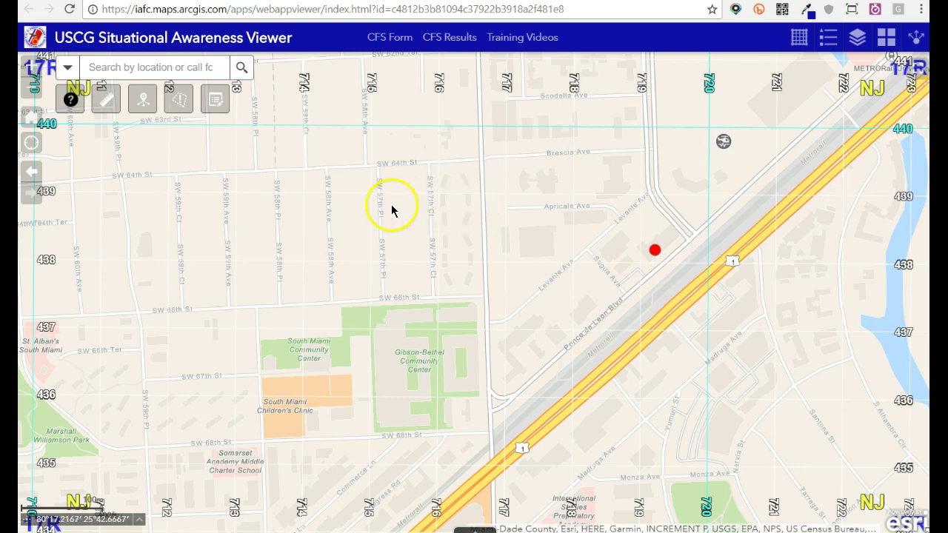
- Show the Calls for Service records in an enlarged attribute table without the map extent filter
left_click(475, 530)
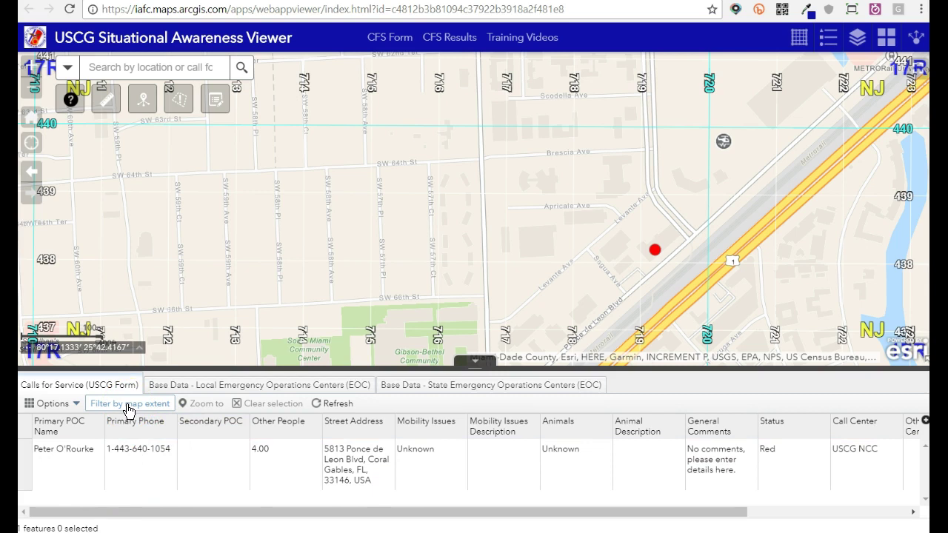
left_click(128, 410)
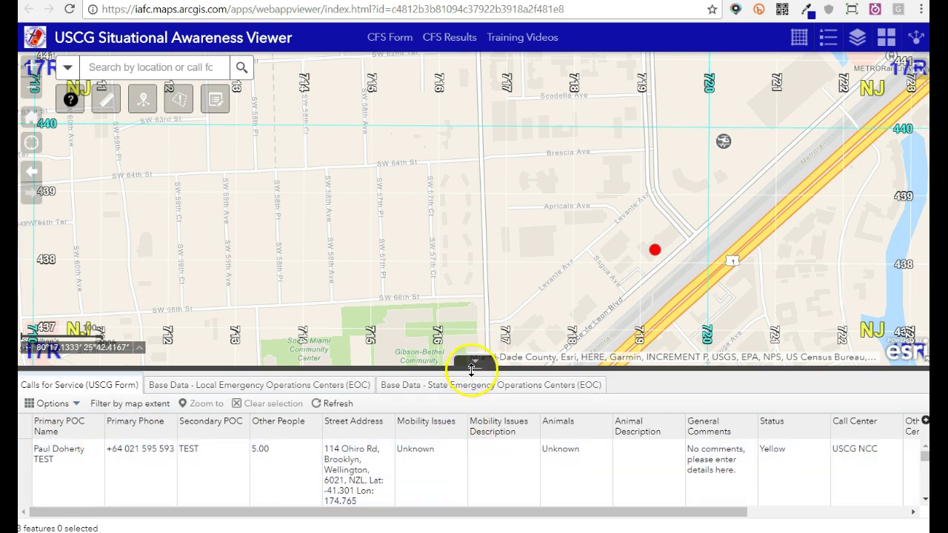
left_click_drag(474, 370, 468, 259)
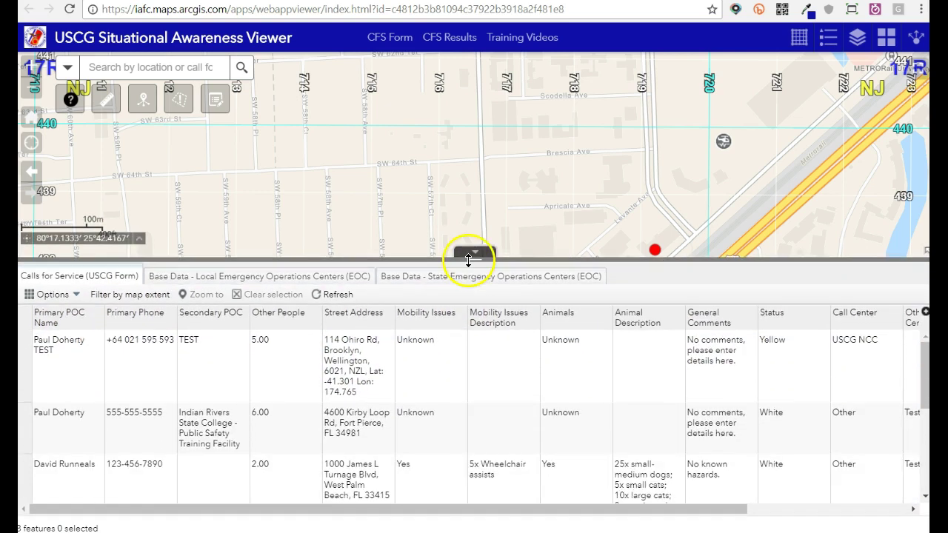
- Filter the Calls for Service table with an expression that keeps only records whose Status is Red
left_click(76, 297)
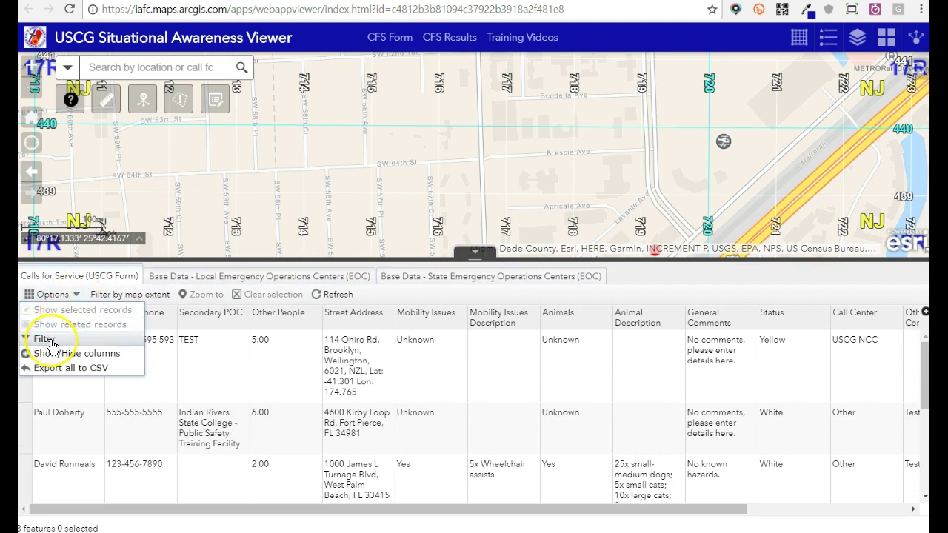
left_click(57, 375)
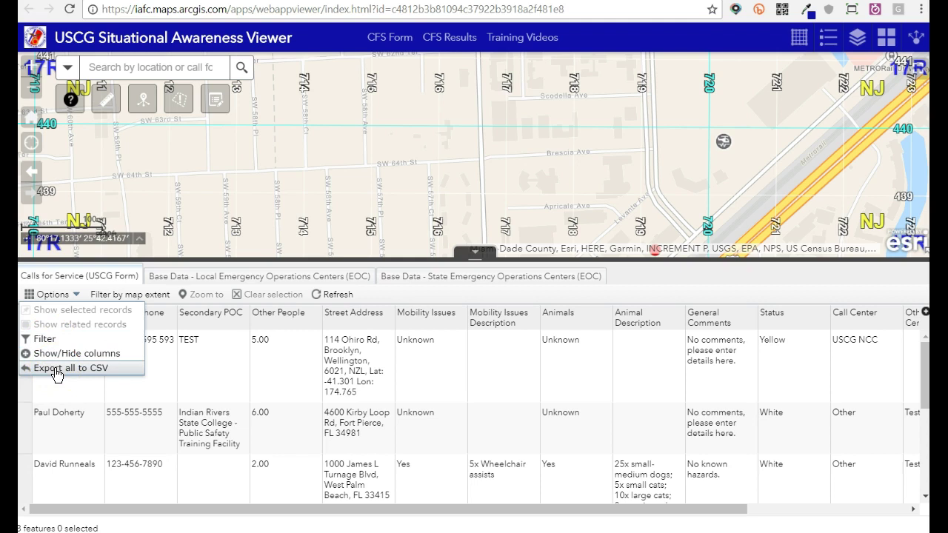
left_click(39, 343)
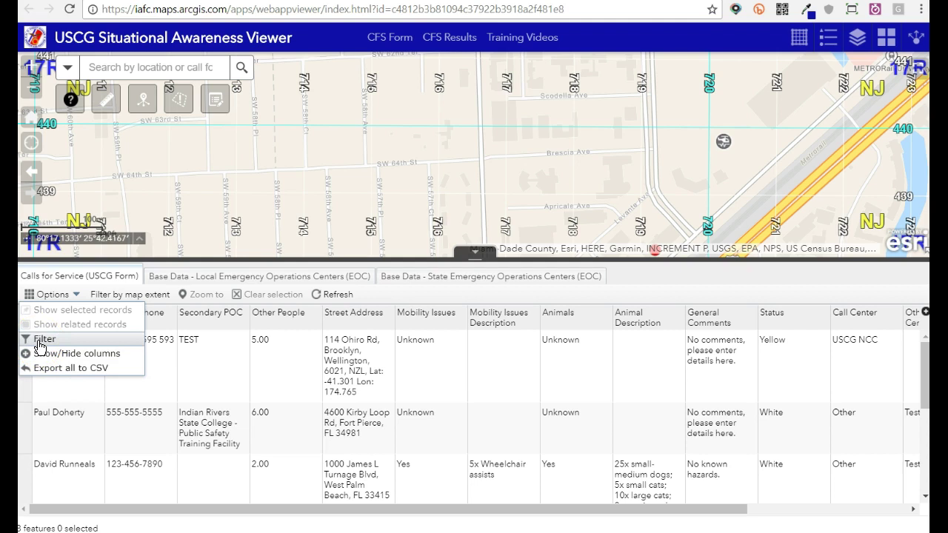
left_click(39, 343)
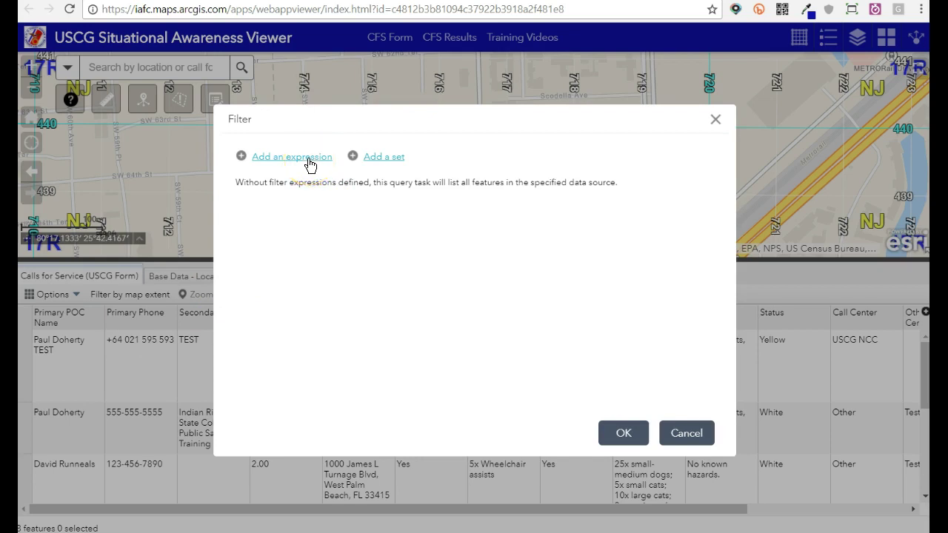
left_click(310, 158)
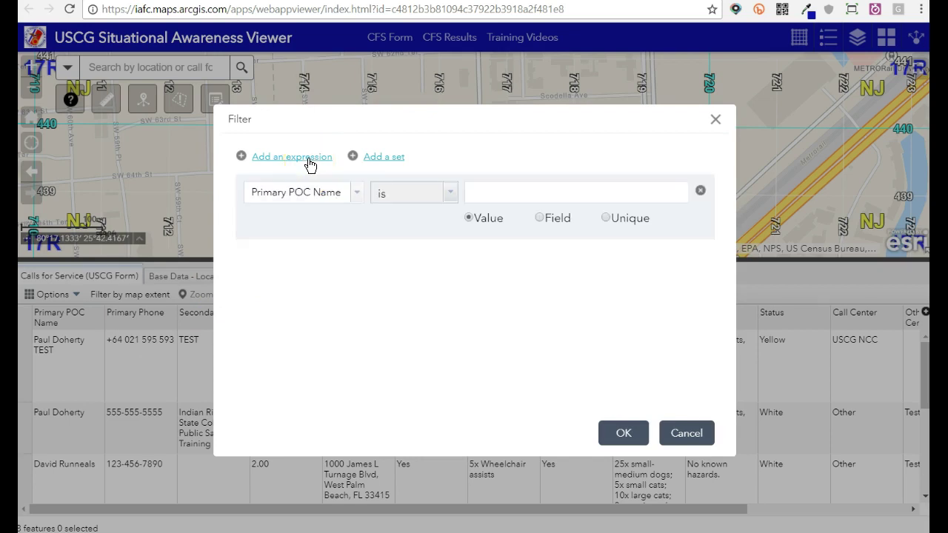
left_click(356, 194)
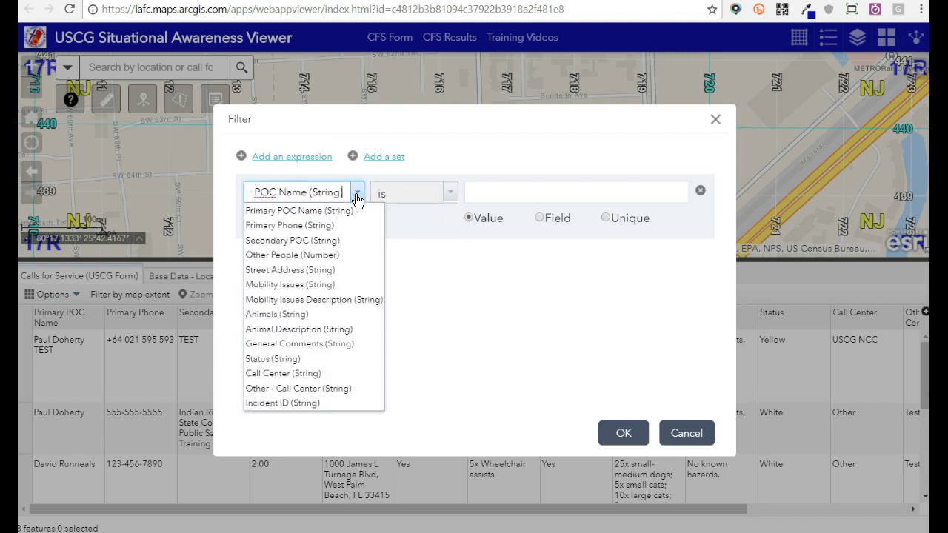
left_click(284, 360)
left_click(680, 198)
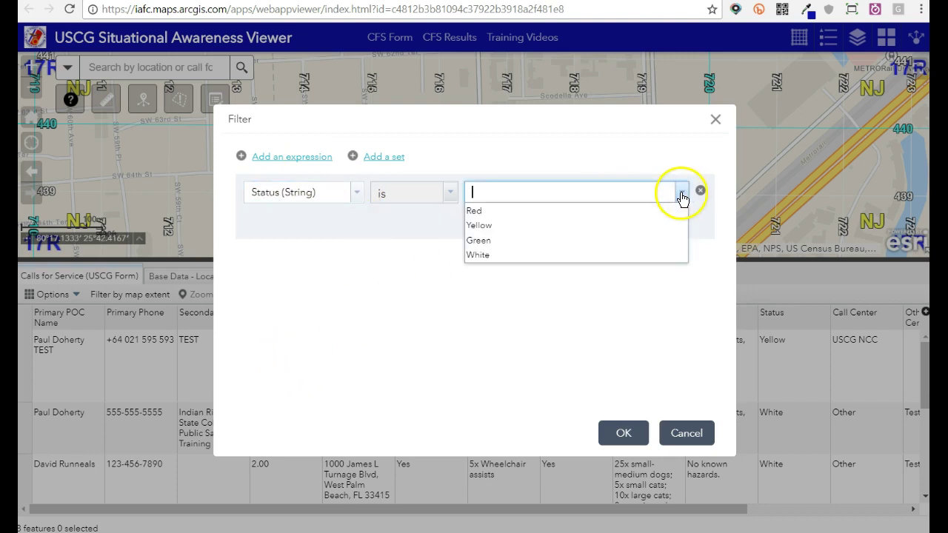
left_click(584, 227)
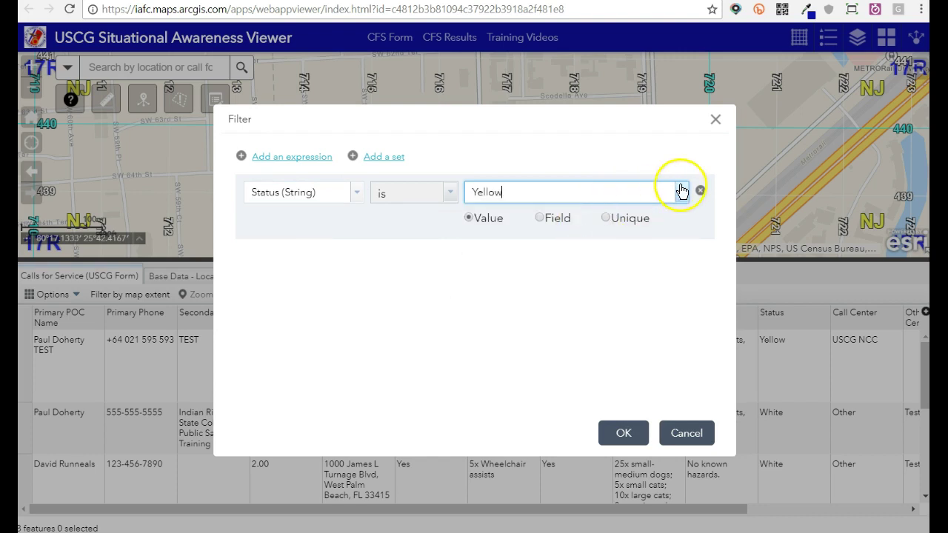
left_click(680, 193)
left_click(578, 211)
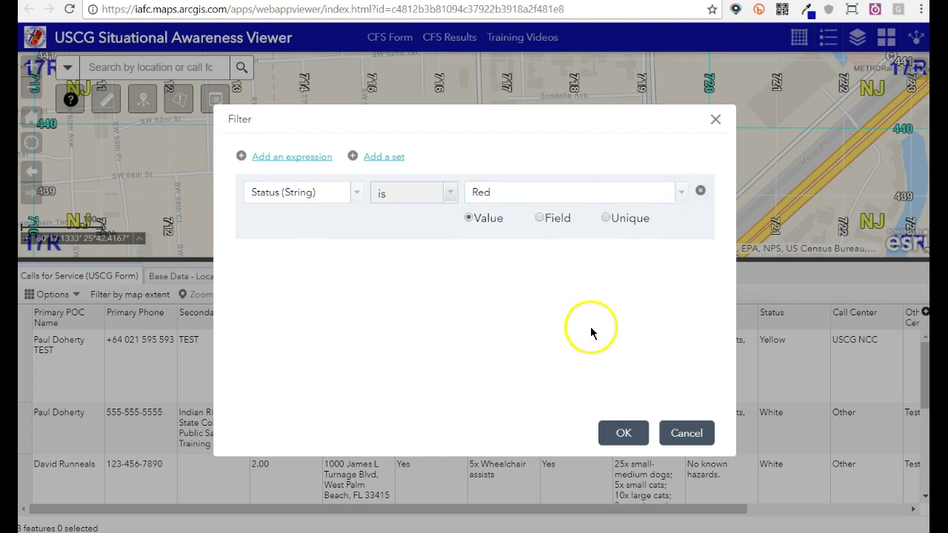
left_click(624, 434)
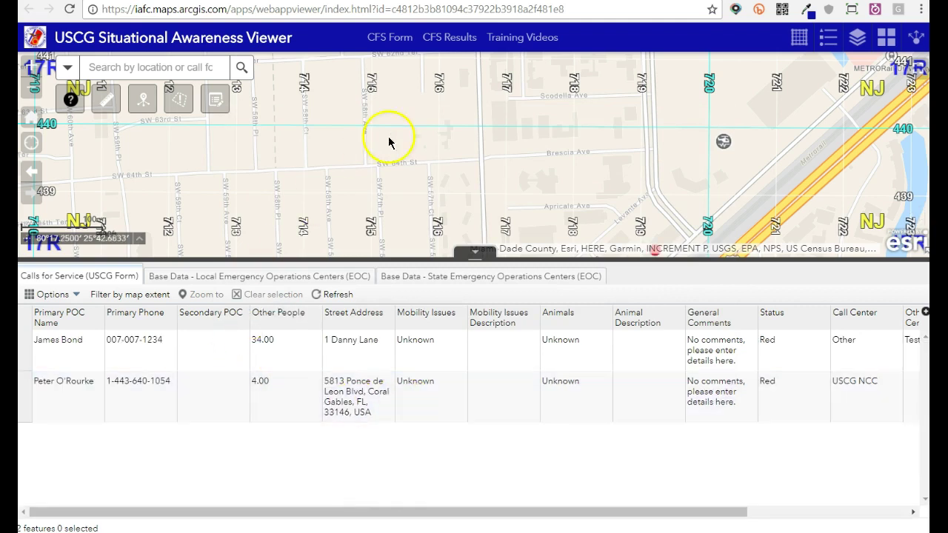
- Select the Red record handled by USCG NCC, zoom the map to it, and hide the attribute table
left_click_drag(440, 146, 422, 134)
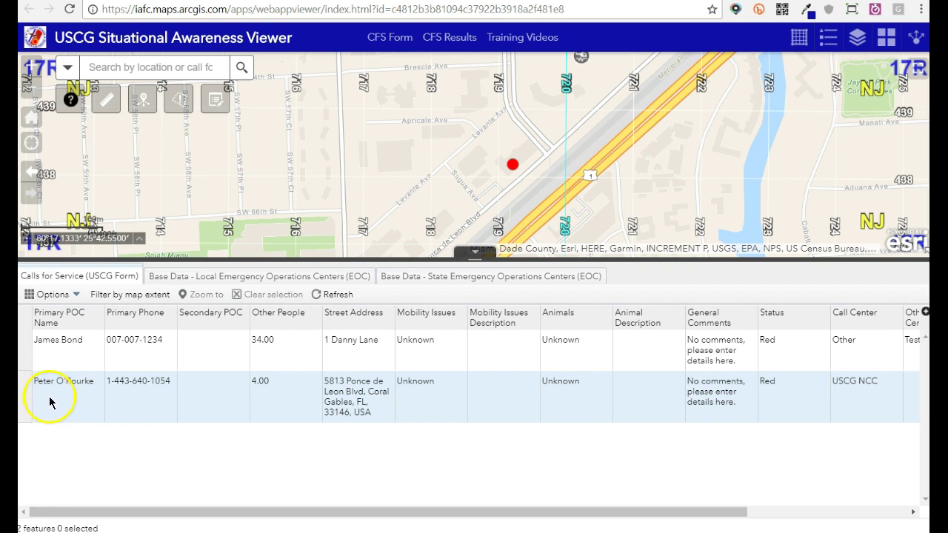
left_click(26, 404)
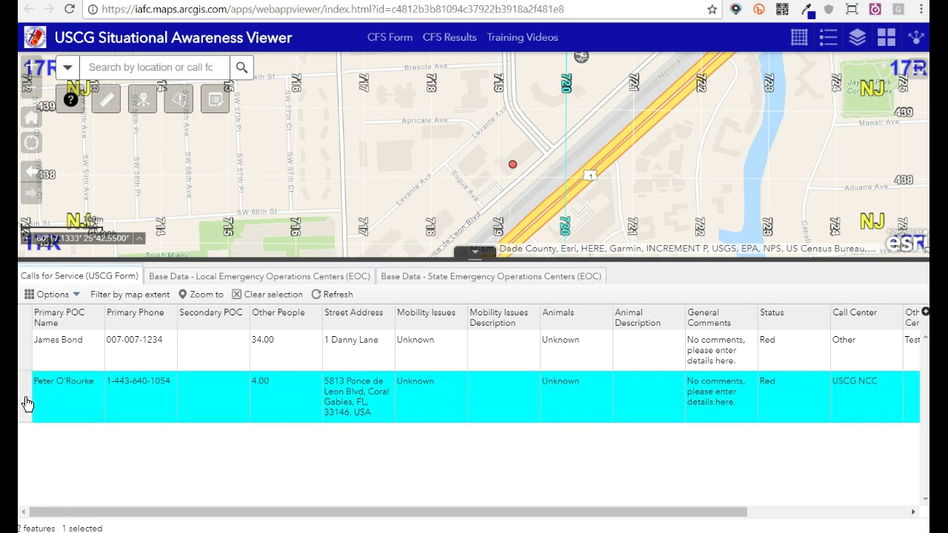
left_click(197, 296)
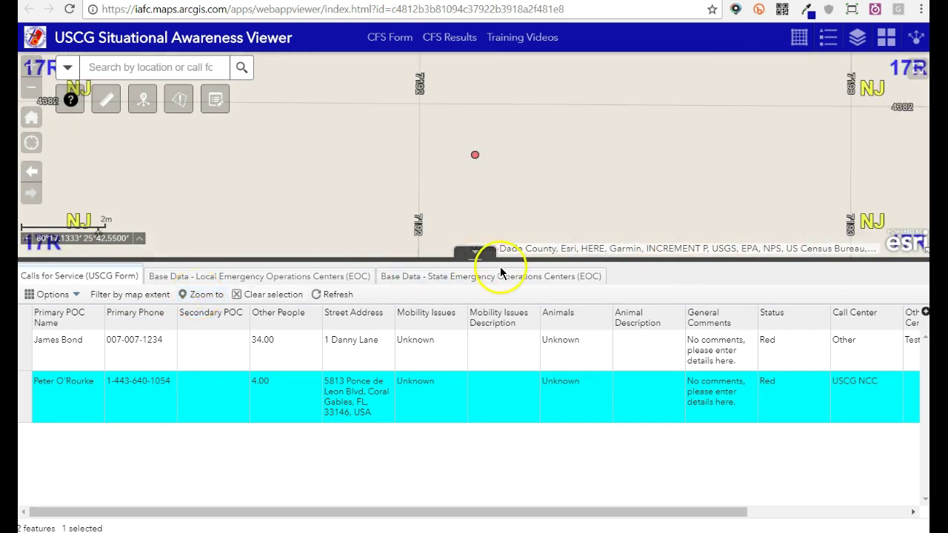
left_click(480, 257)
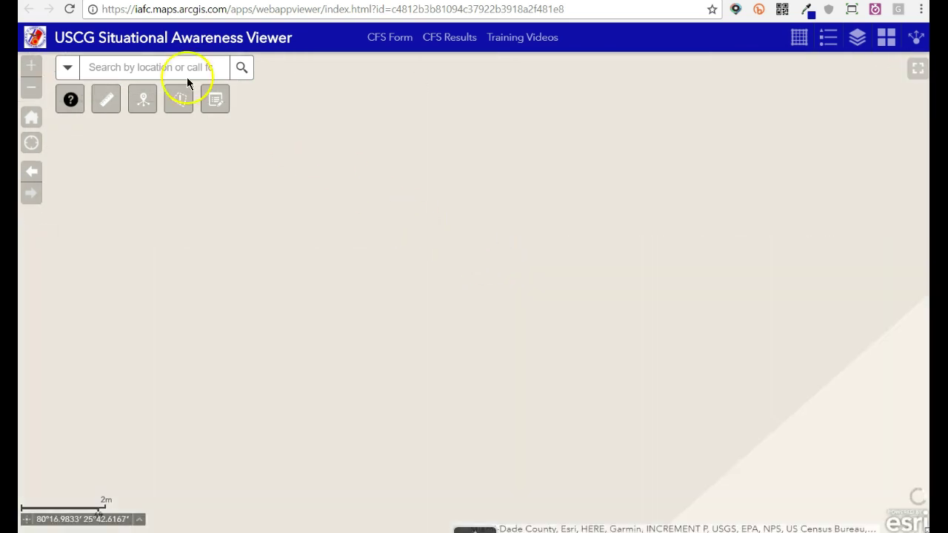
- Review the available search sources and return the map to its home extent over Florida
left_click(102, 67)
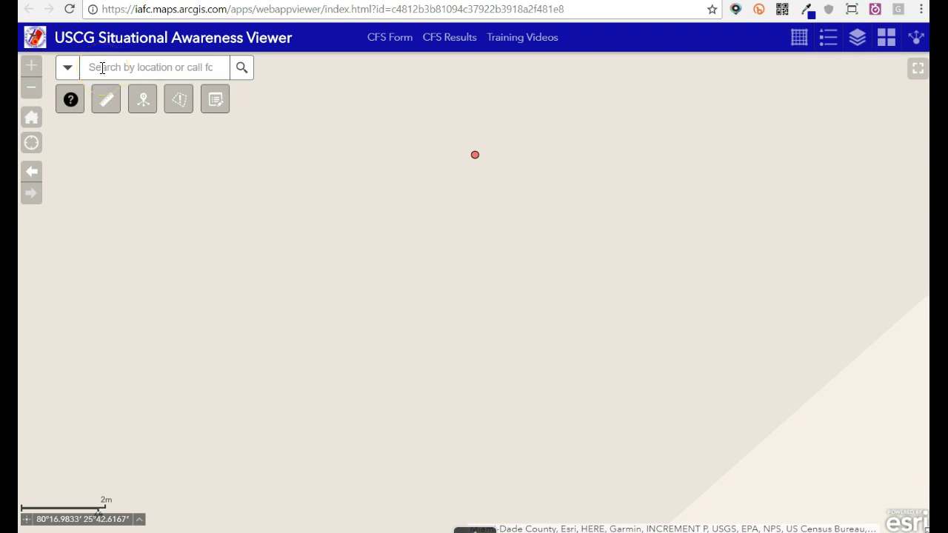
left_click(68, 68)
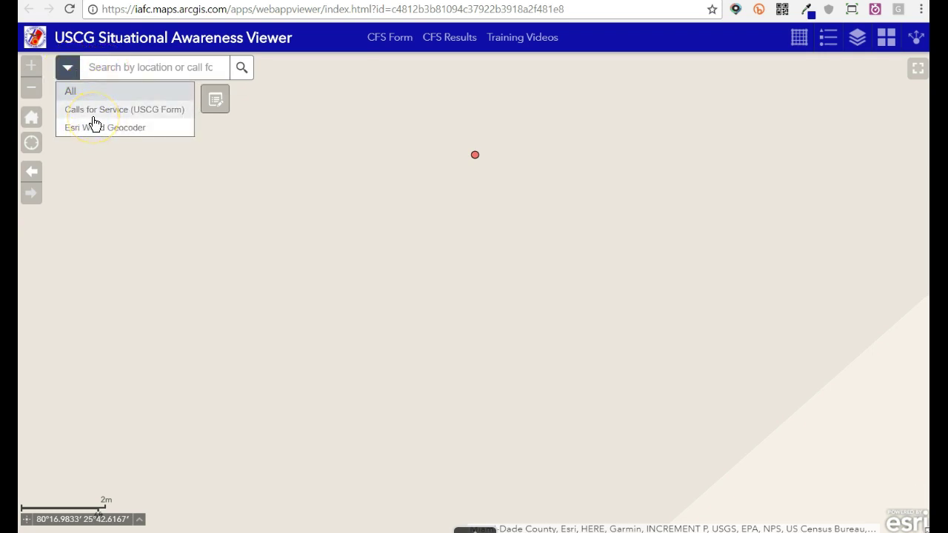
left_click(121, 67)
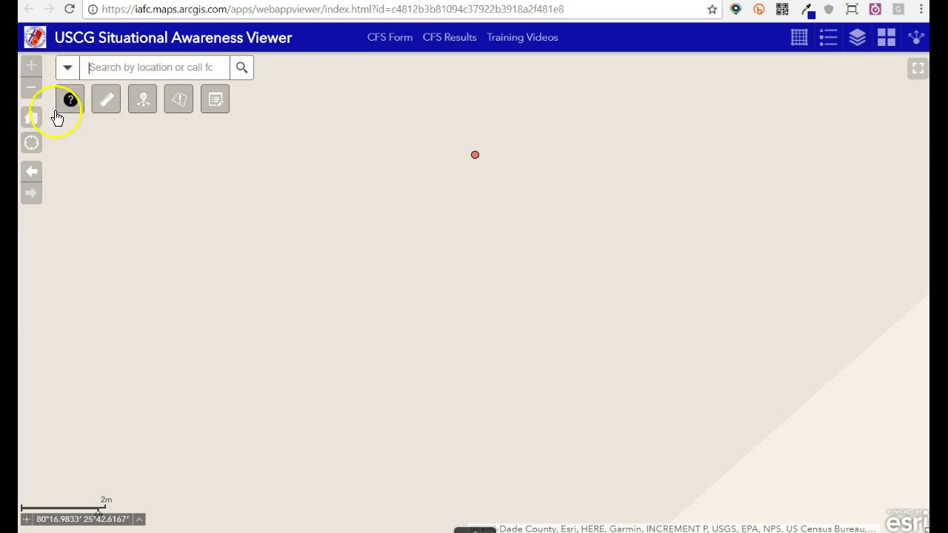
left_click(33, 120)
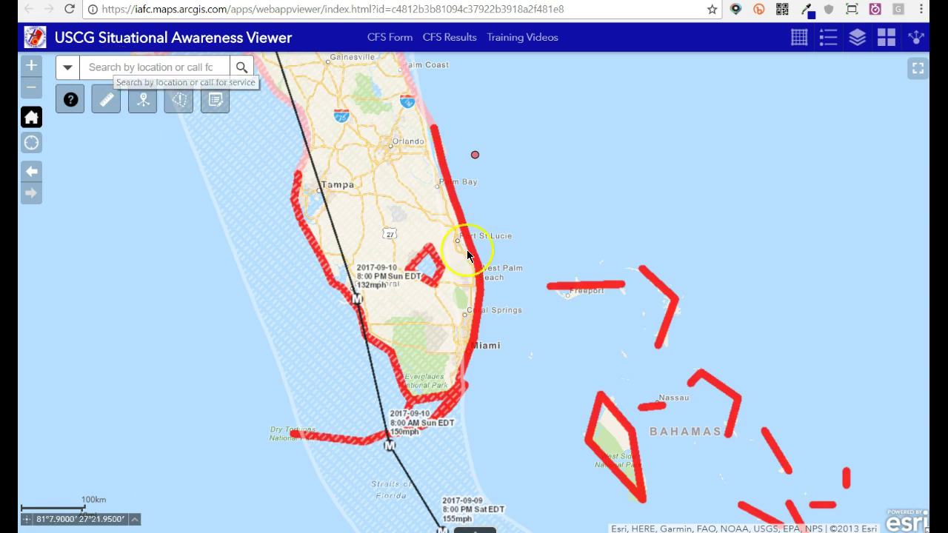
left_click_drag(467, 256, 571, 201)
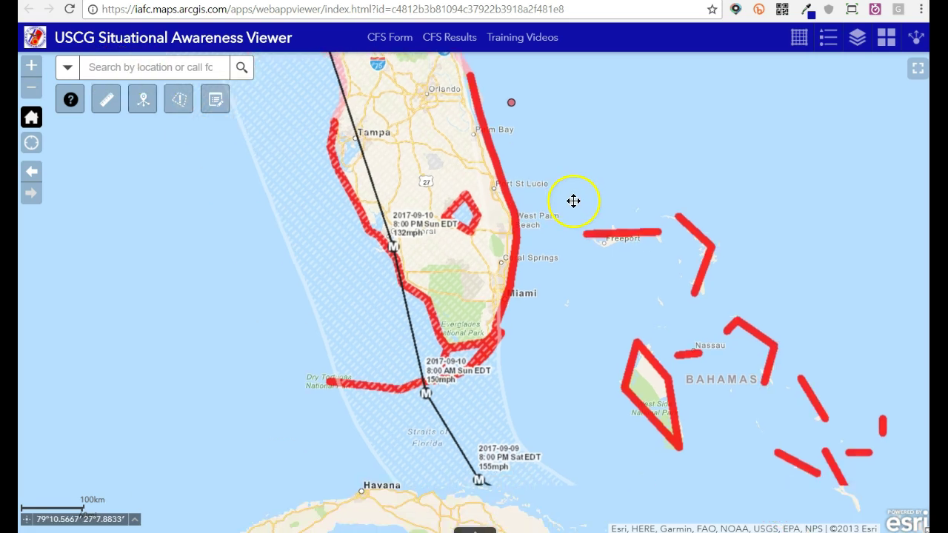
- Find the red call by searching for its primary contact's name among Calls for Service, closing its details and clearing the search after viewing
left_click(102, 67)
type("F")
left_click(66, 67)
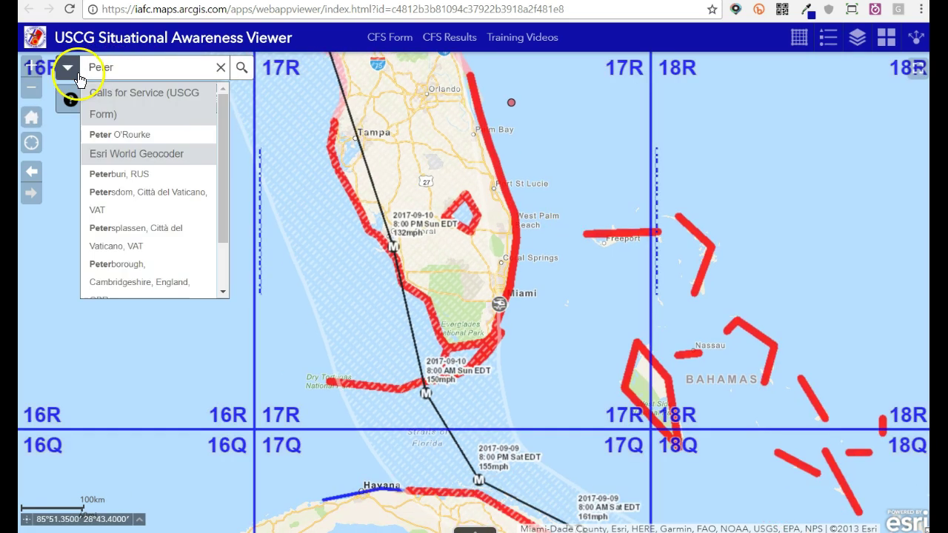
left_click(95, 65)
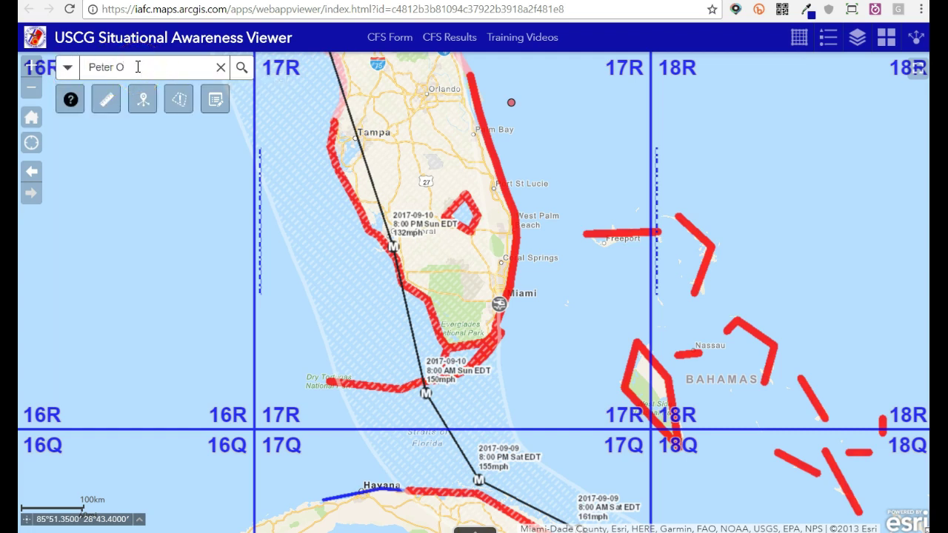
type("O")
left_click(108, 135)
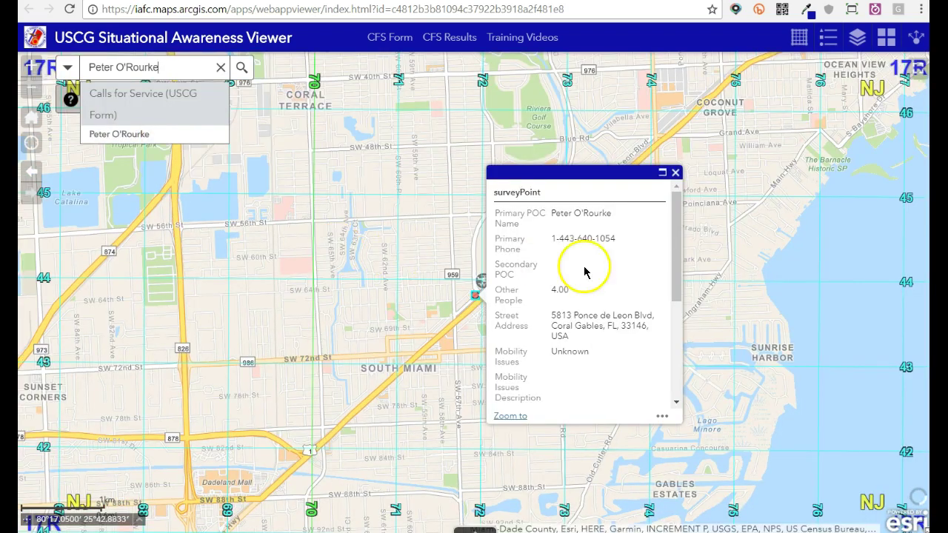
left_click(676, 178)
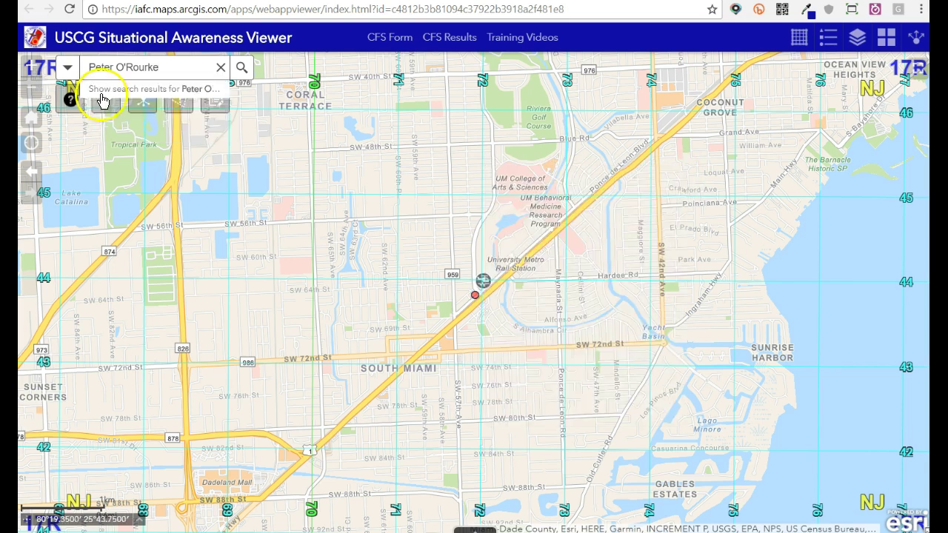
left_click(221, 68)
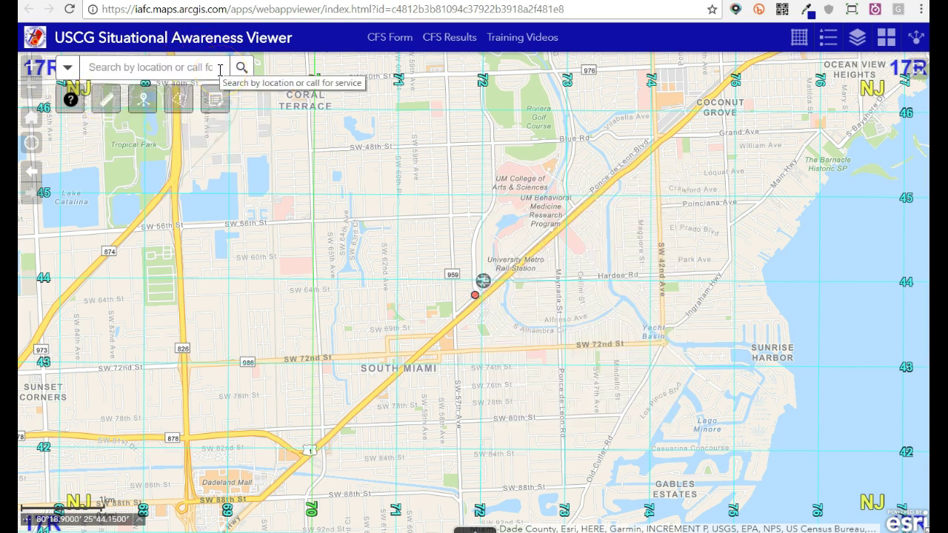